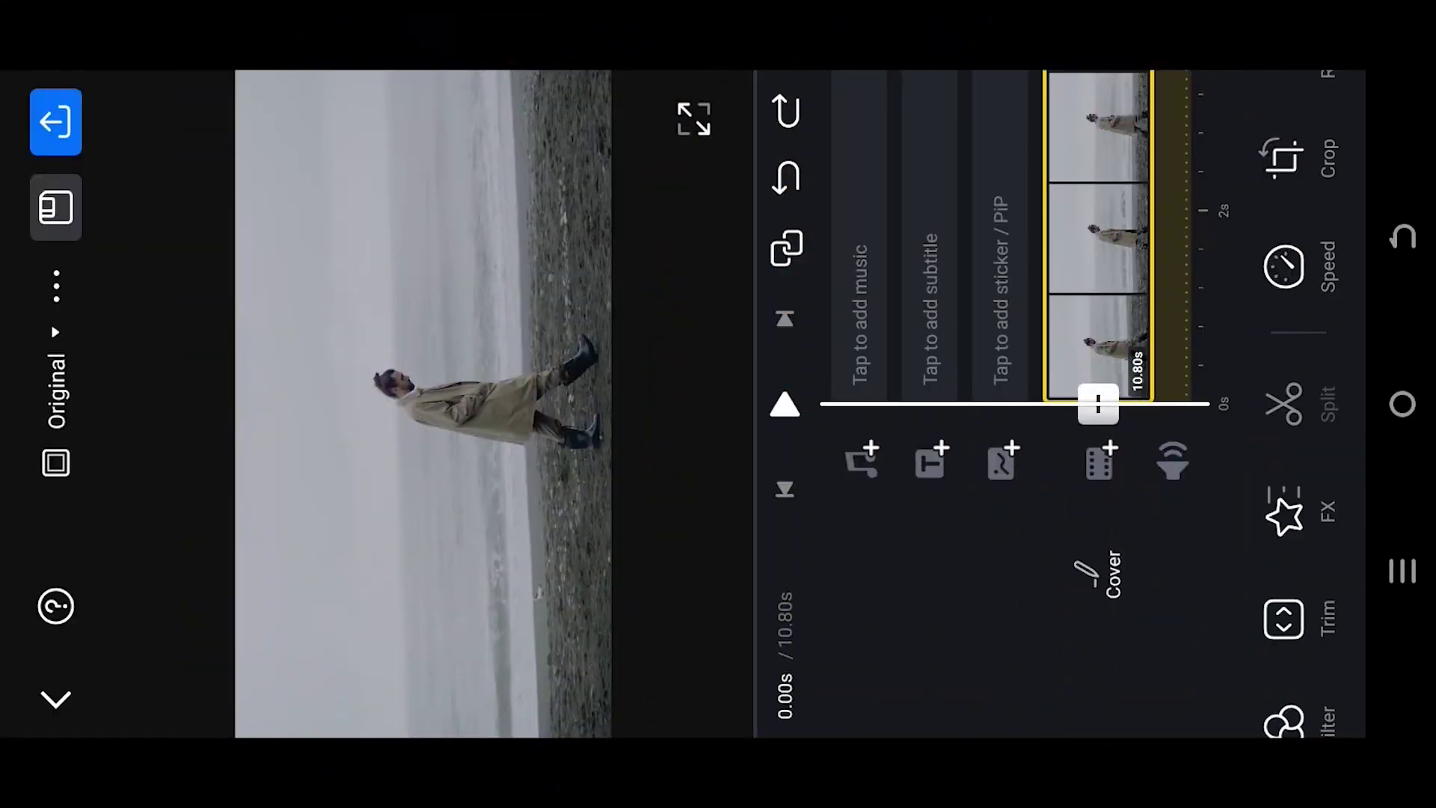
Add the 25-second penguin clip from the media library after the beach clip
mouse_move(1101, 170)
left_mouse_down()
mouse_move(1107, 378)
mouse_move(1113, 169)
left_mouse_up()
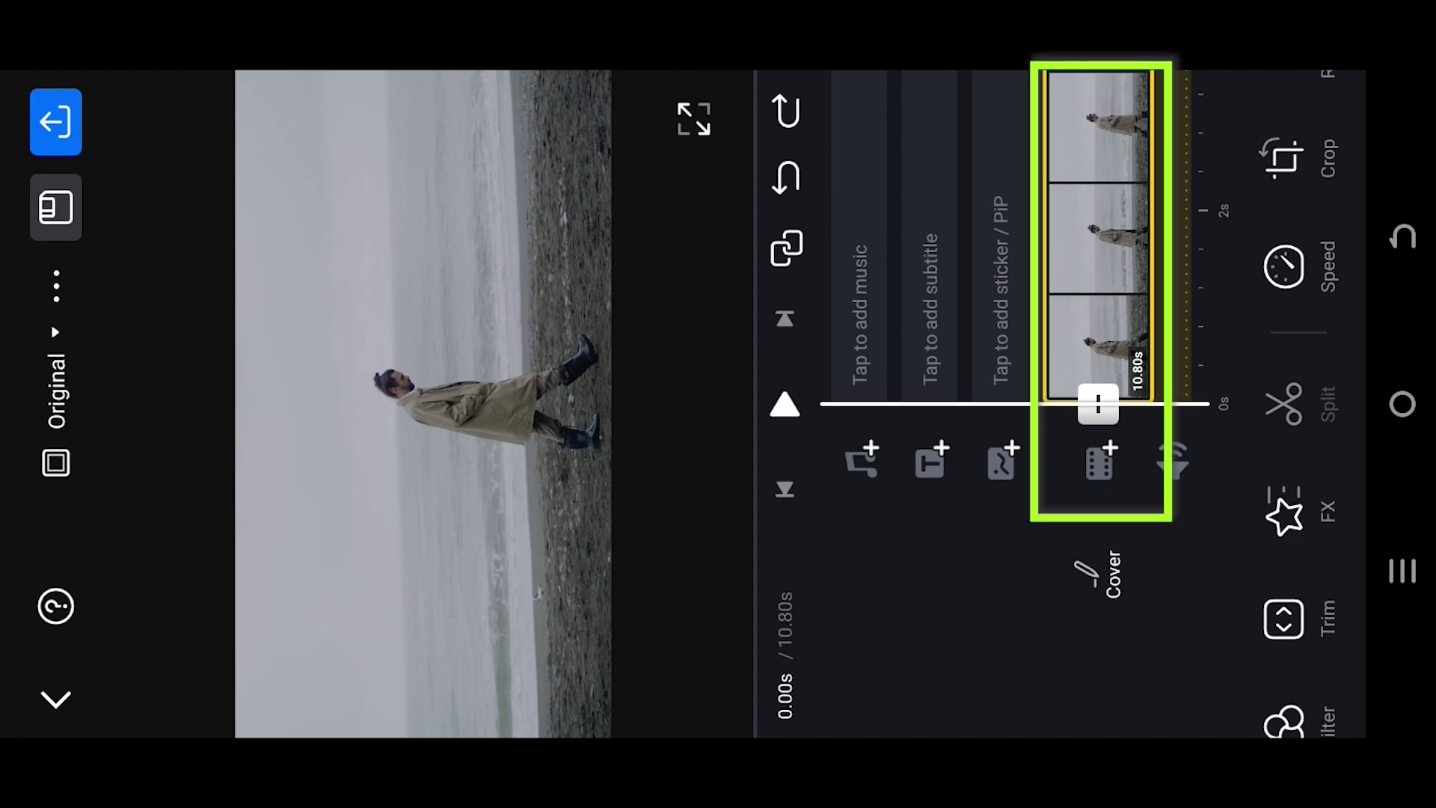
left_click_drag(1102, 161, 1102, 506)
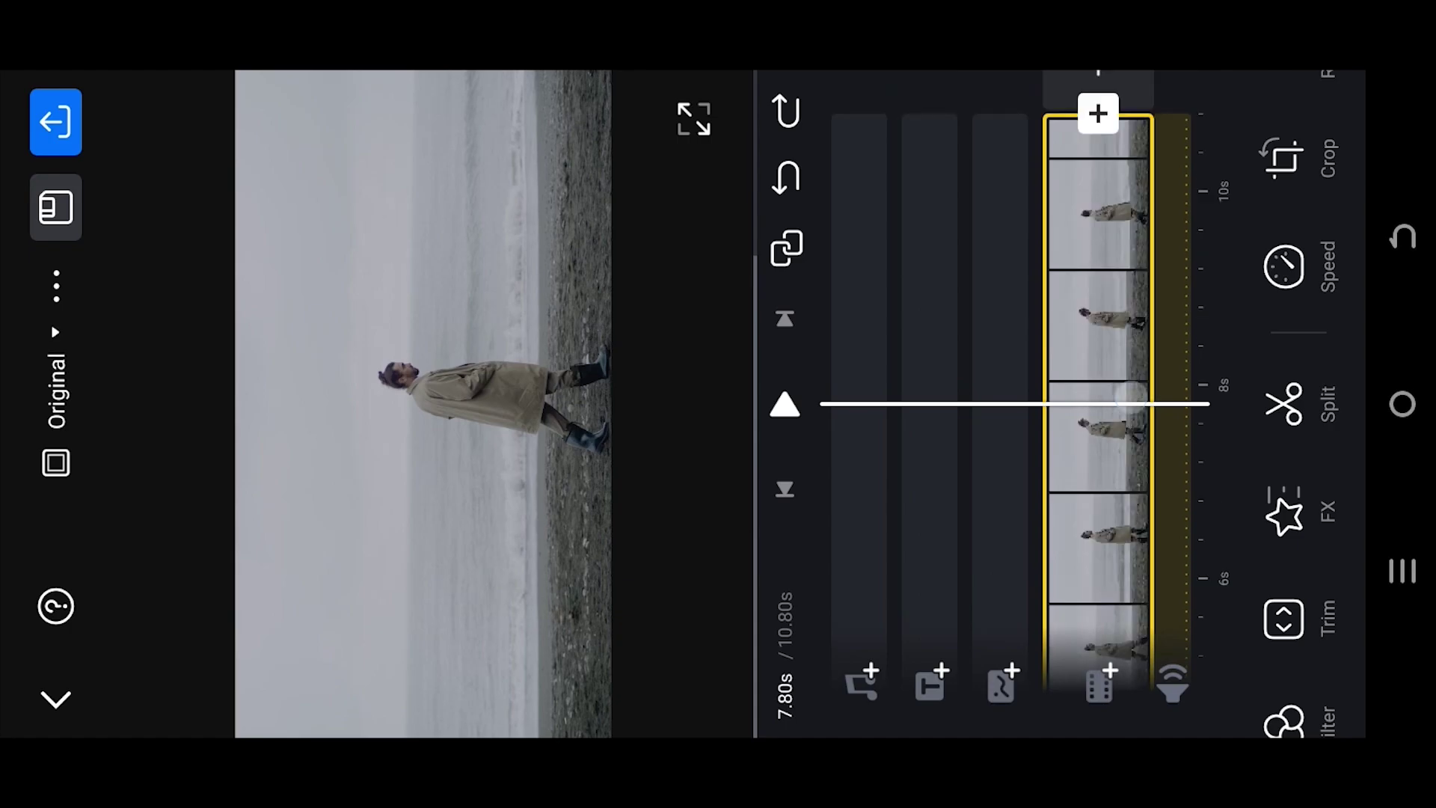
left_click(1094, 241)
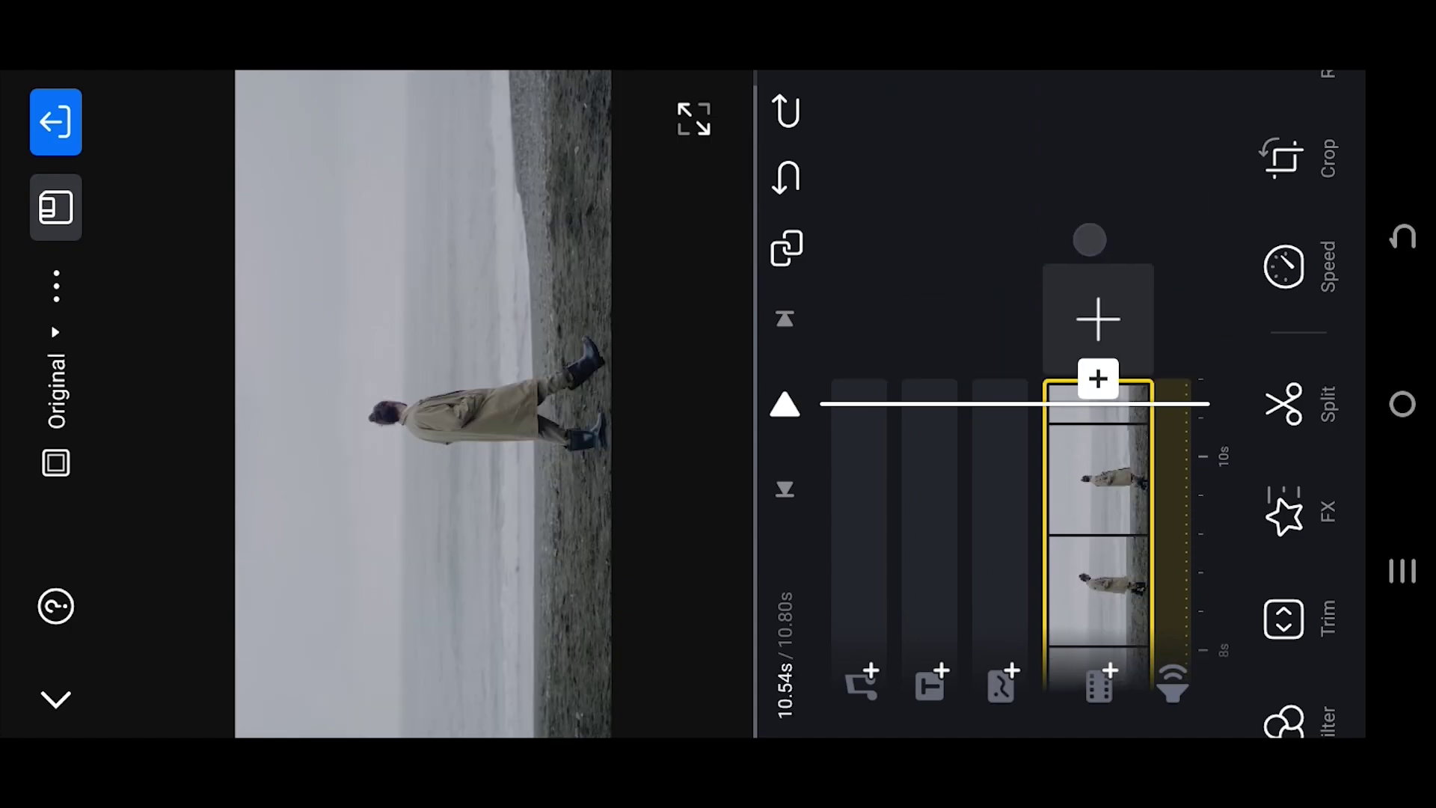
left_click(464, 402)
left_click(1102, 153)
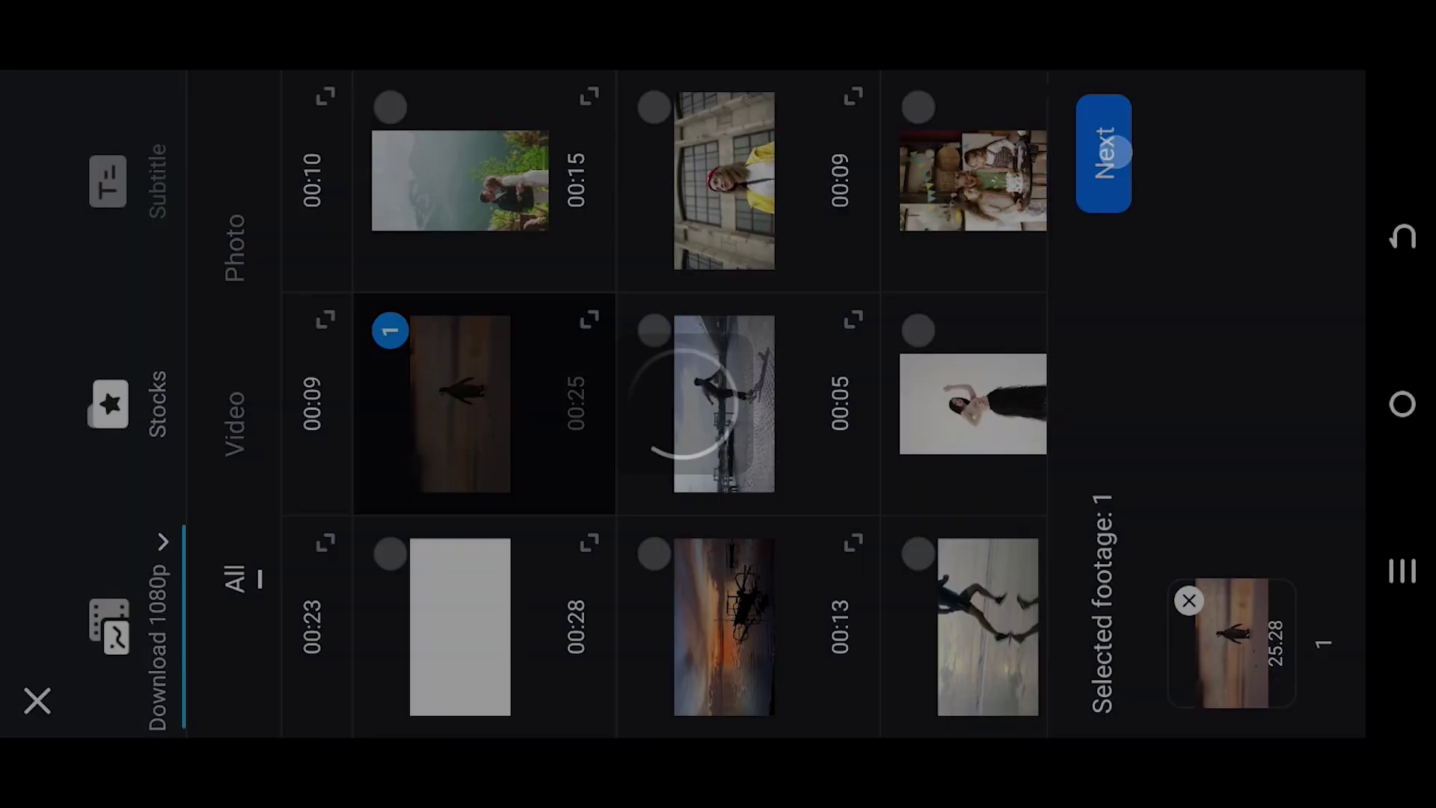
Show the transition options between the two clips and browse the Base list
mouse_move(1110, 247)
left_mouse_down()
mouse_move(1099, 145)
mouse_move(1143, 334)
mouse_move(1138, 151)
left_mouse_up()
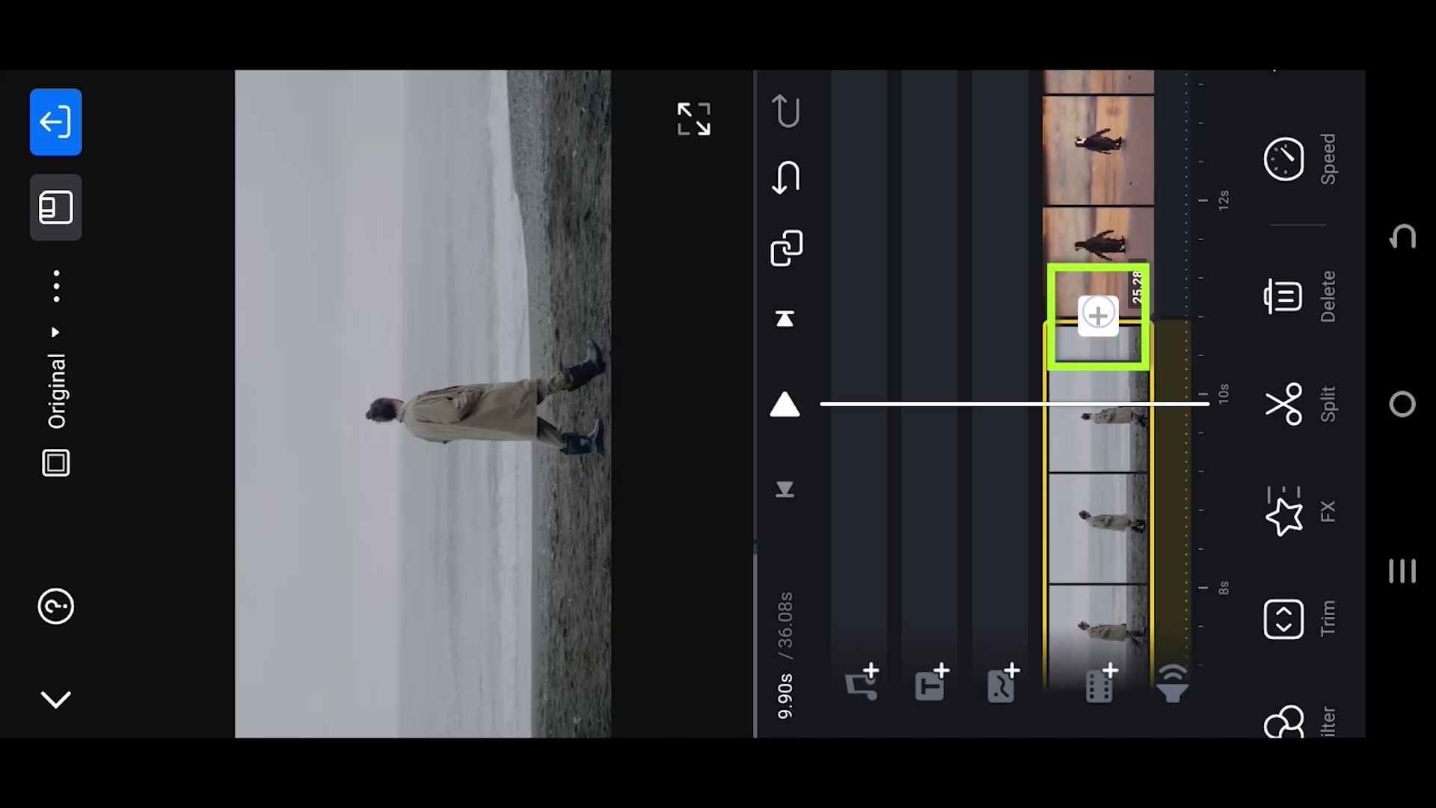
left_click(1097, 315)
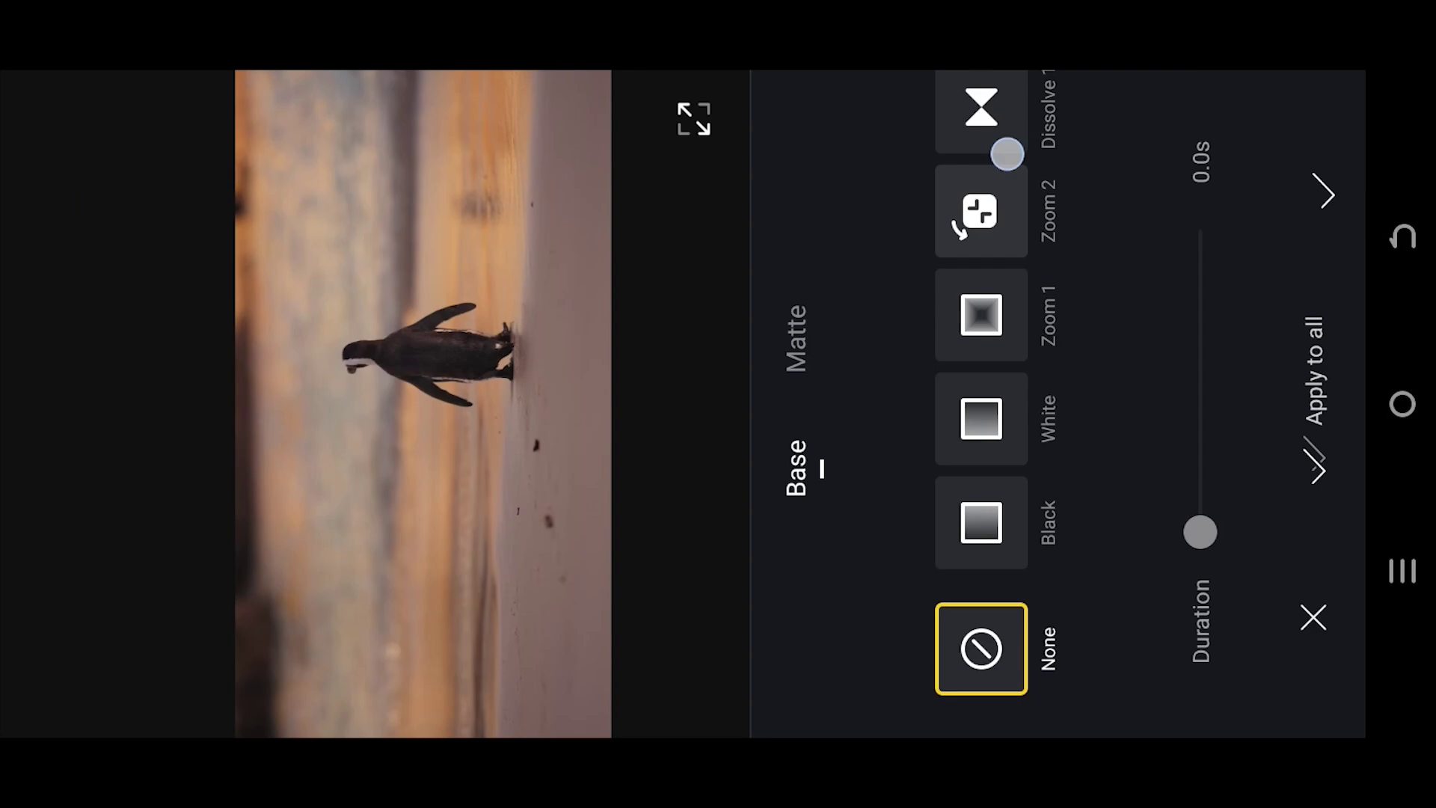
left_click_drag(1005, 154, 1048, 474)
mouse_move(1043, 258)
left_mouse_down()
mouse_move(1048, 505)
mouse_move(1064, 556)
left_mouse_up()
left_click_drag(1022, 215, 1037, 666)
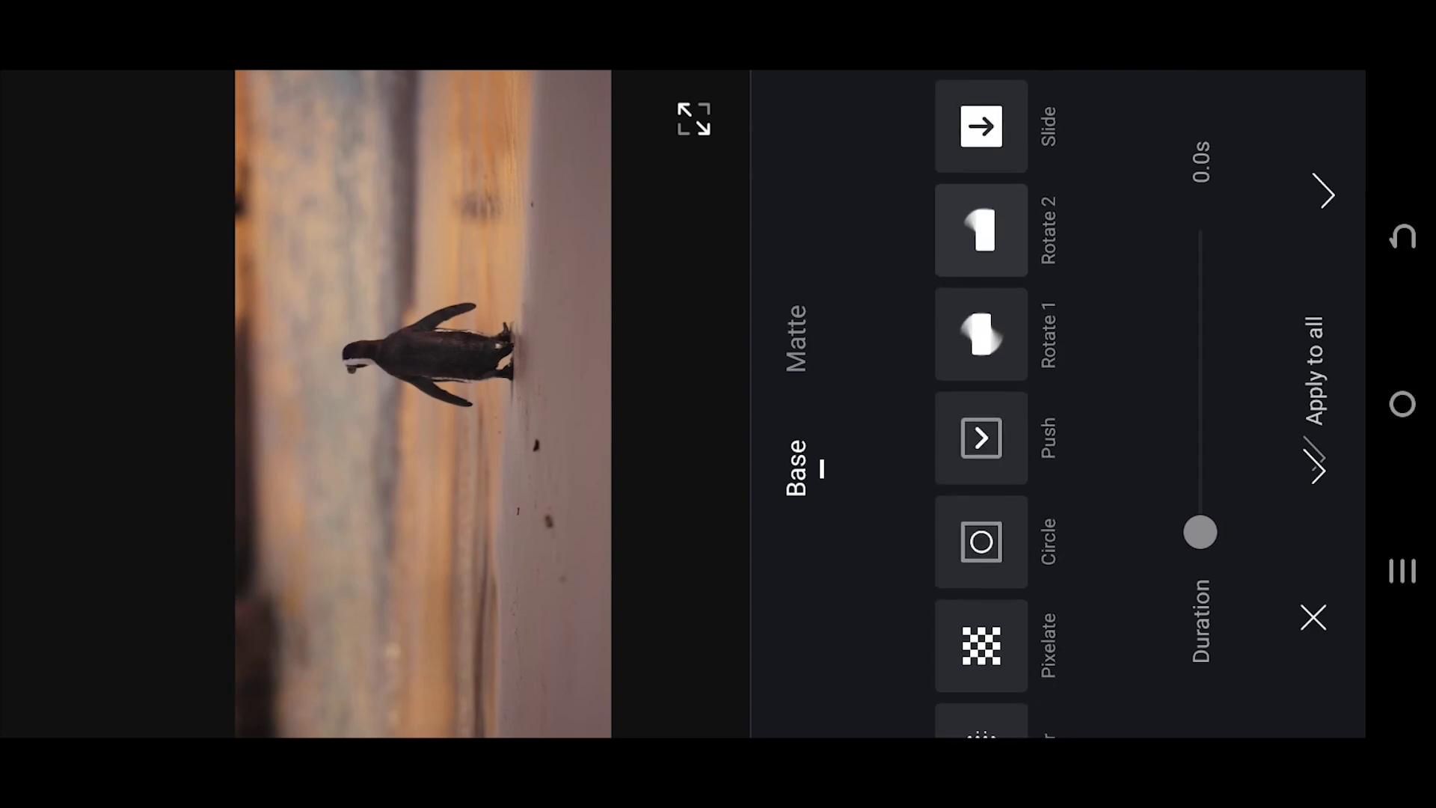
left_click_drag(1022, 295, 1029, 635)
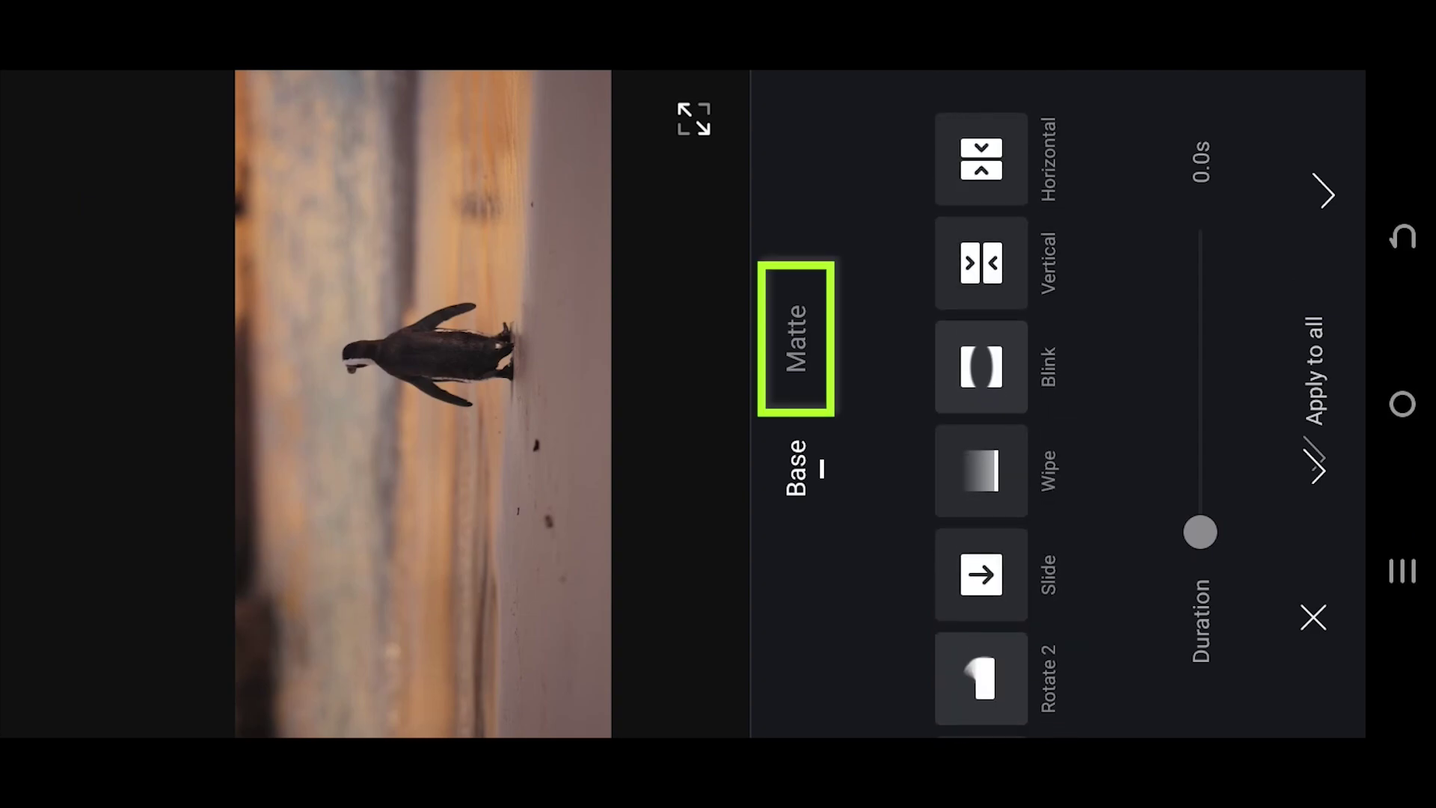
Preview the Hexagon and Lens matte transitions, then set the transition back to None
left_click(795, 338)
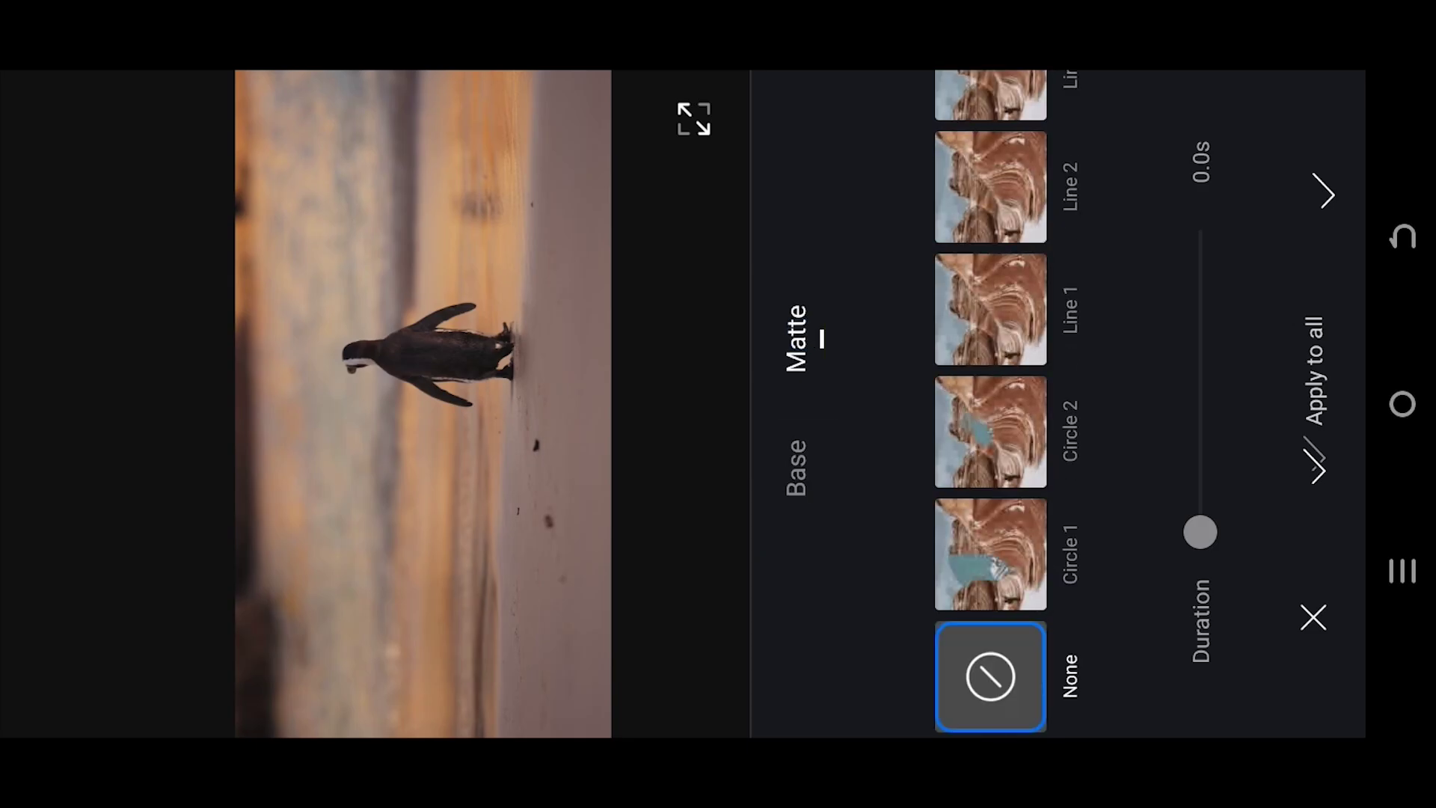
left_click_drag(1065, 254, 1064, 581)
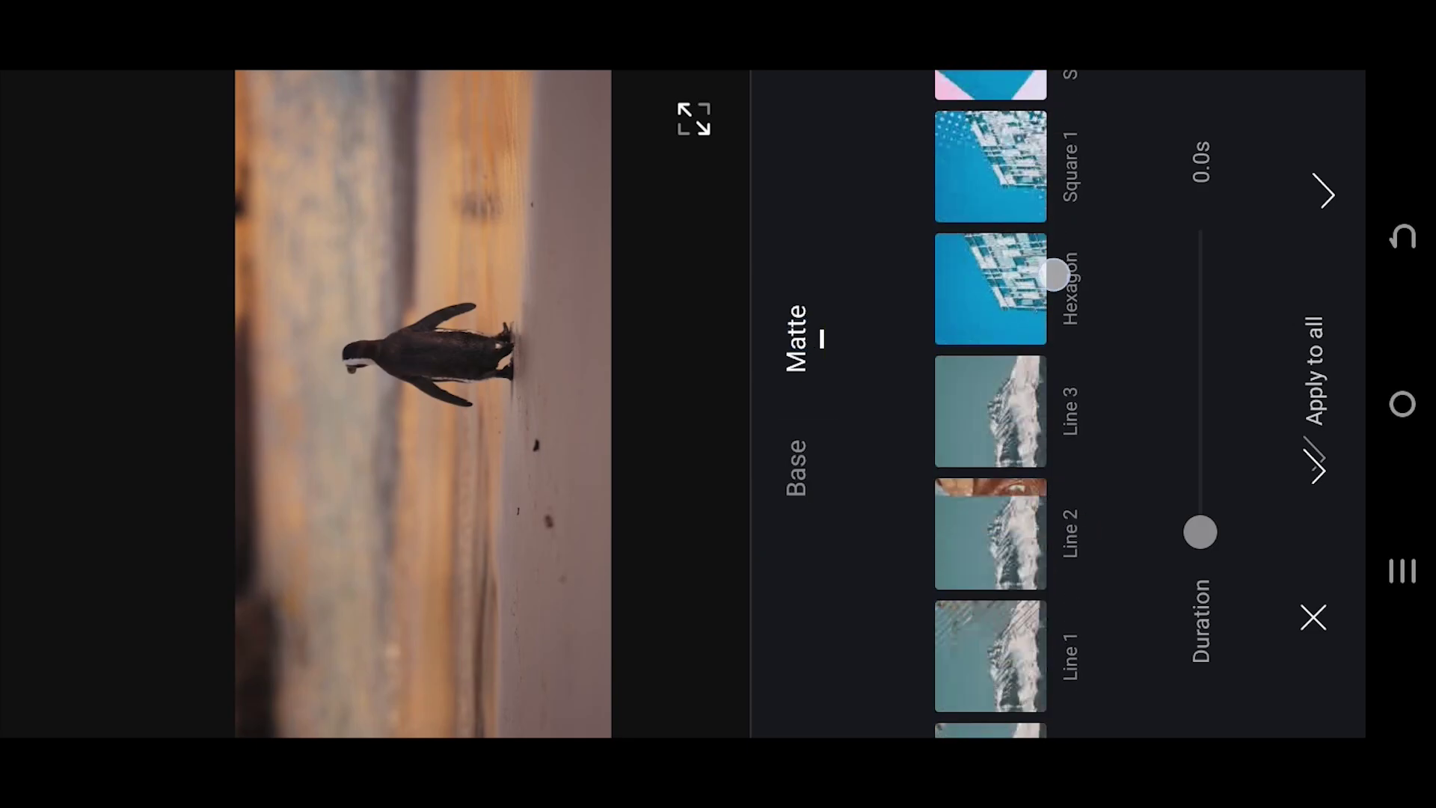
left_click_drag(1055, 273, 1054, 460)
left_click(990, 460)
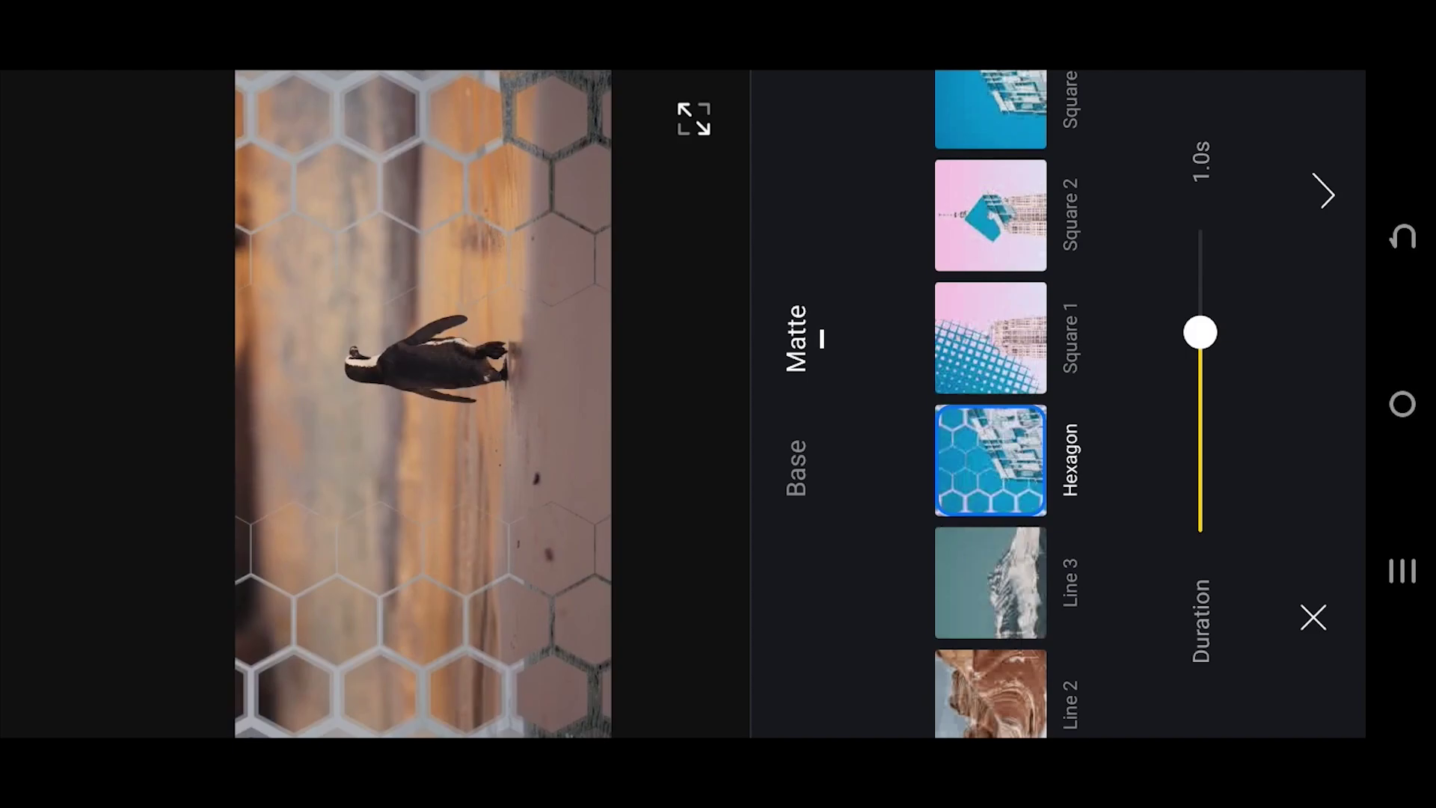
left_click(991, 238)
mouse_move(991, 225)
left_mouse_down()
mouse_move(990, 628)
mouse_move(990, 168)
left_mouse_up()
left_click(990, 676)
Apply the 0.8-second Shake 2 transition from the Base styles
left_click(808, 471)
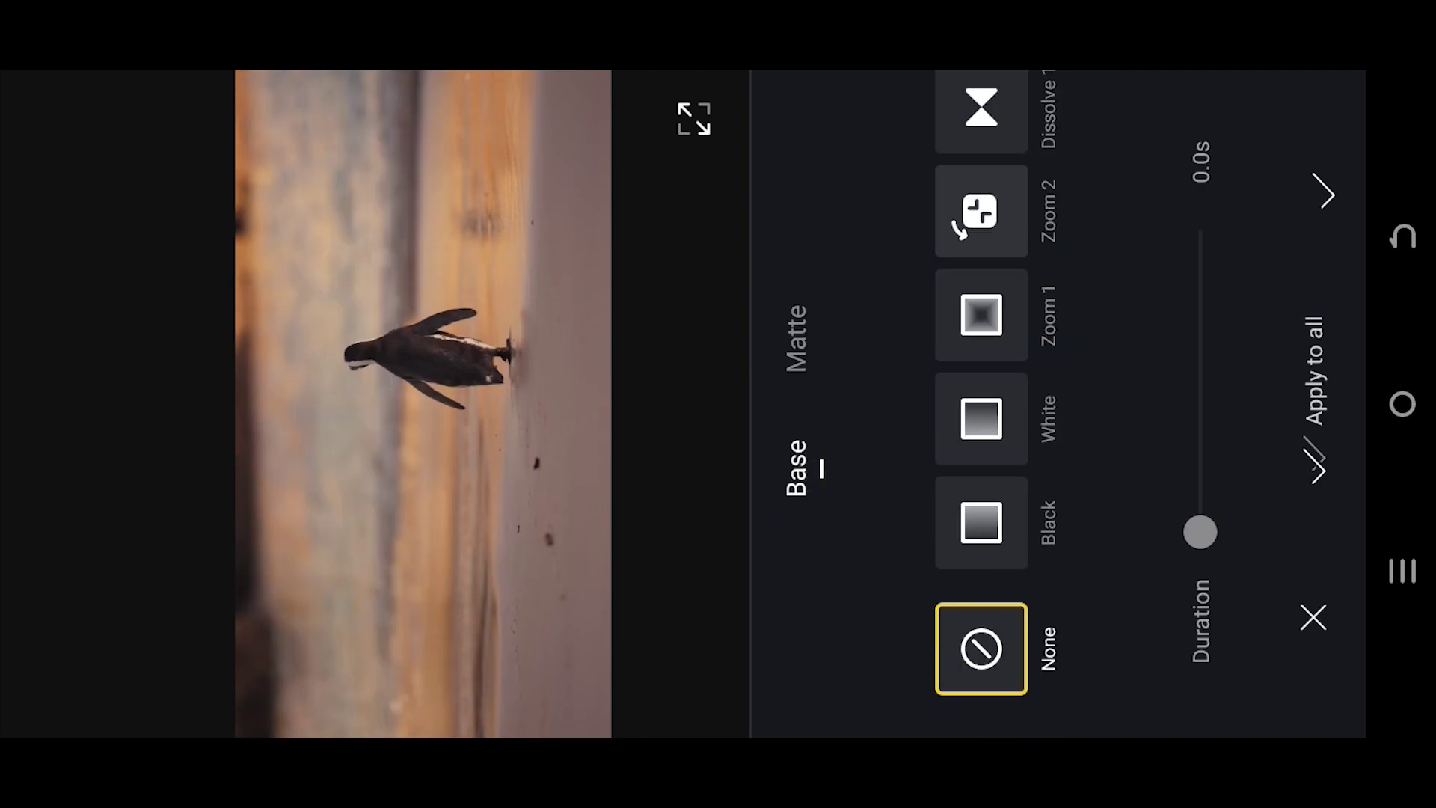
left_click_drag(1083, 281, 1083, 509)
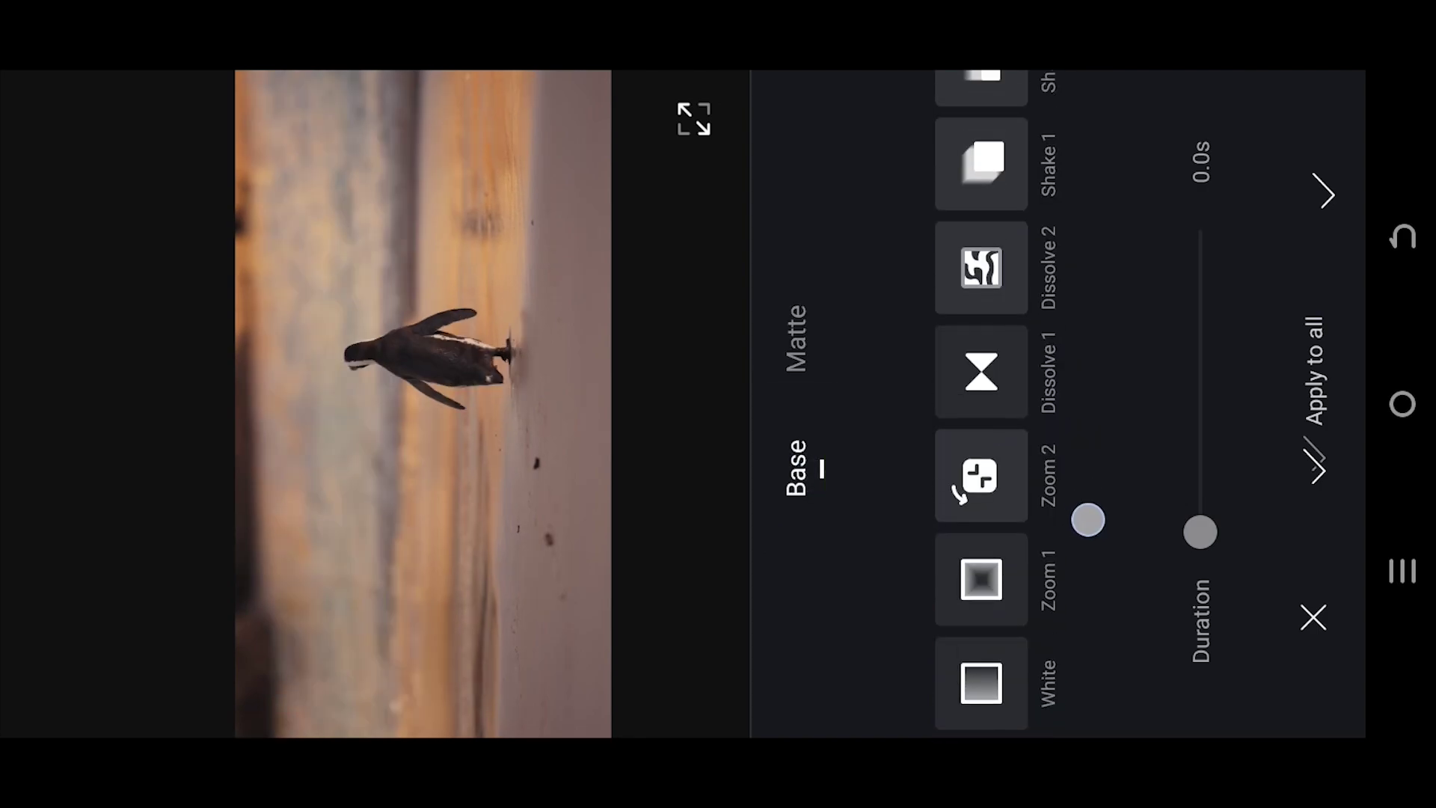
left_click_drag(1055, 314, 1055, 554)
left_click(982, 433)
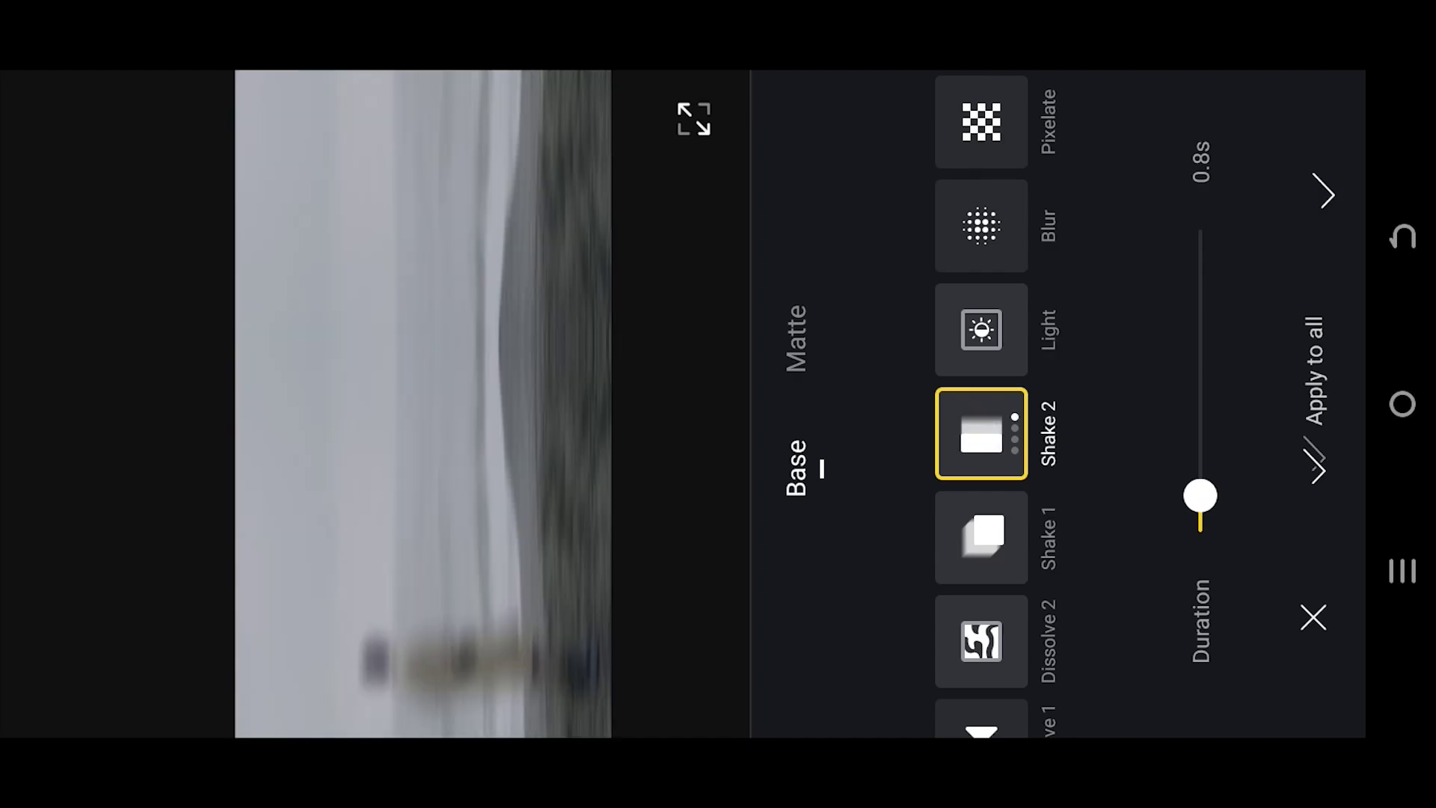
Replace Shake 2 with a 2.0-second Dissolve 2 and play back the joint on the timeline
left_click(980, 640)
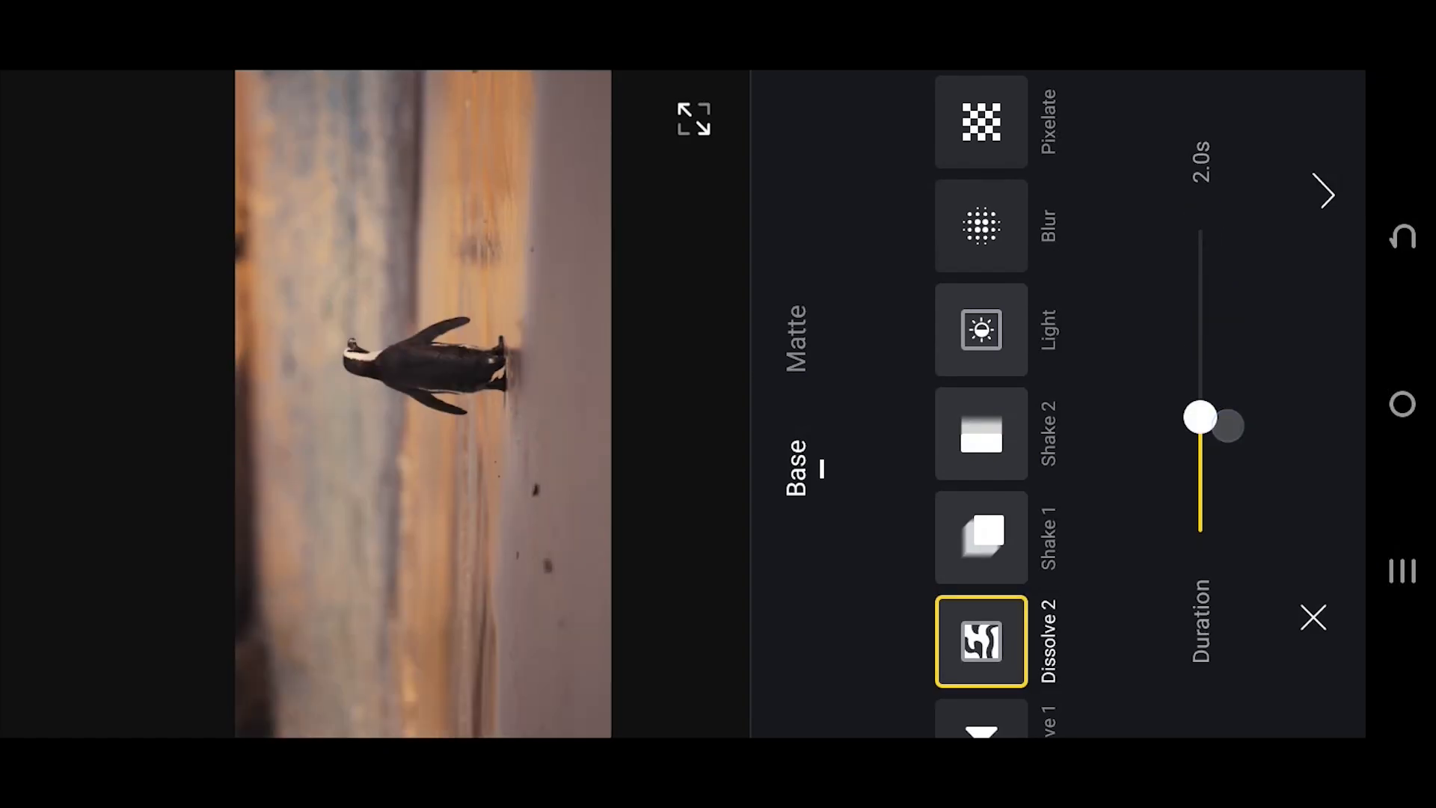
left_click(1325, 193)
left_click_drag(1099, 517, 1100, 281)
left_click(785, 405)
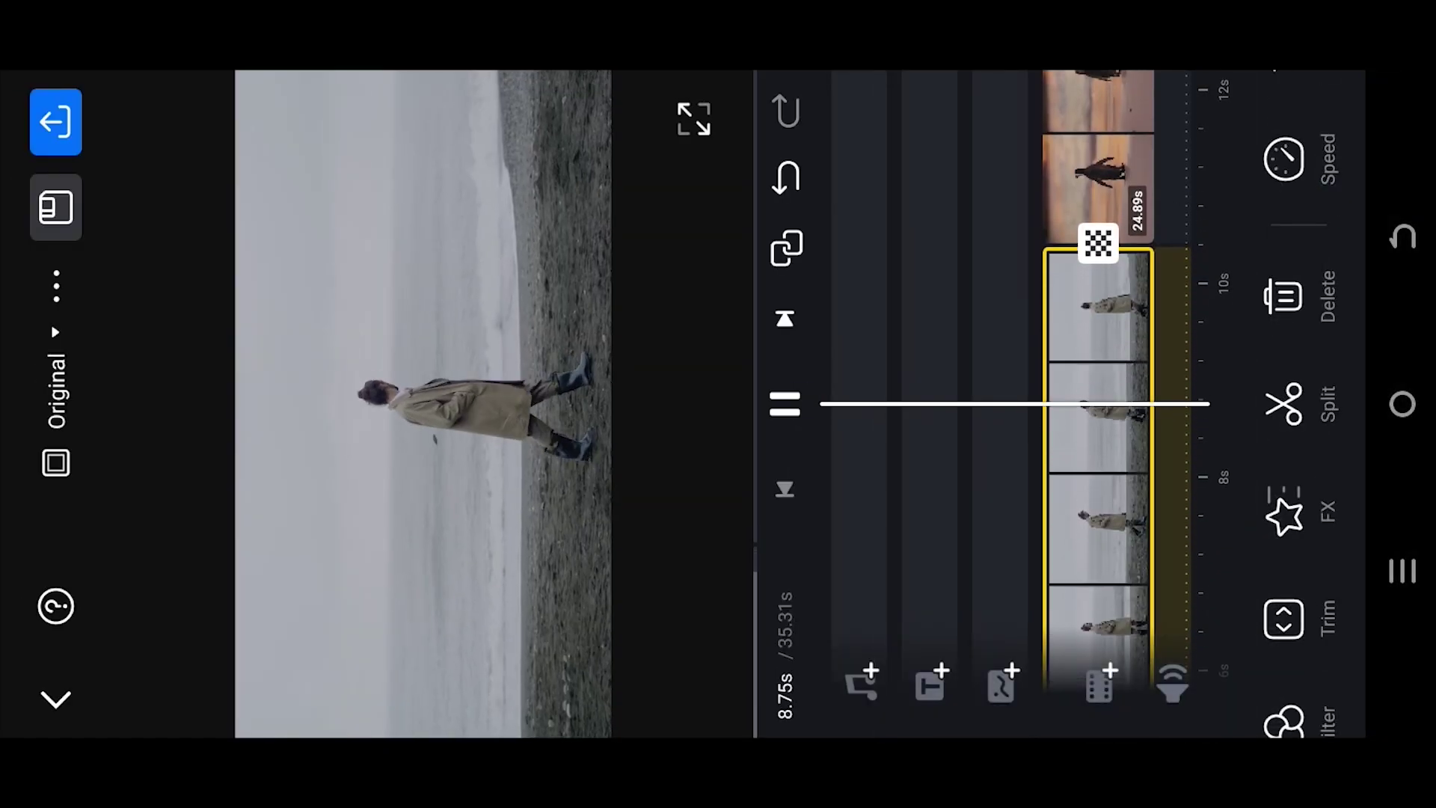